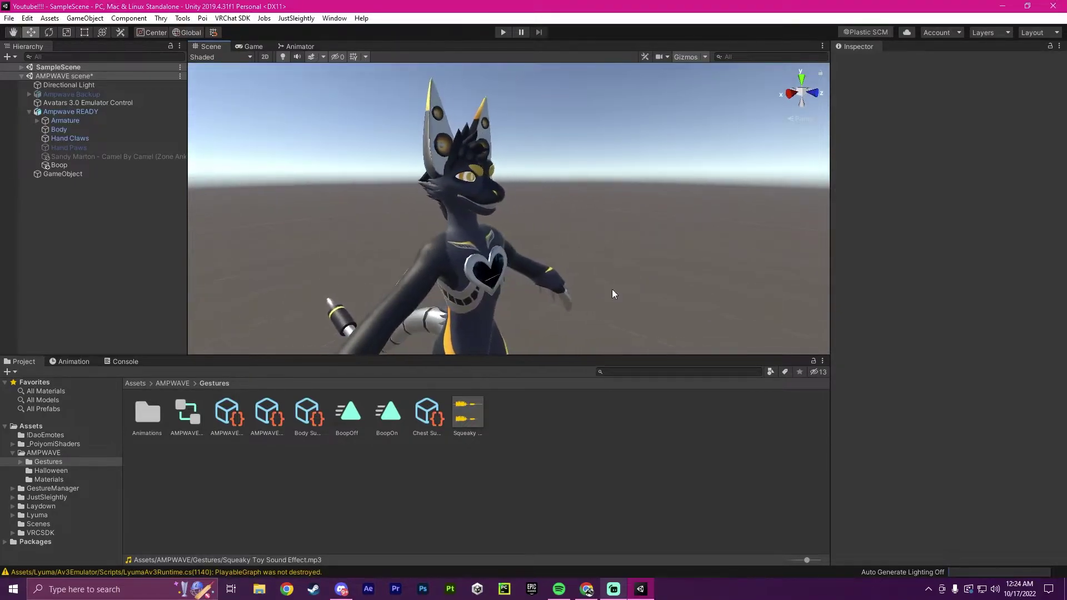
- Orbit around the avatar and select the Squeaky Toy Sound Effect clip to view its Vorbis 44100 Hz import settings
click(473, 413)
right_drag(494, 243, 534, 232)
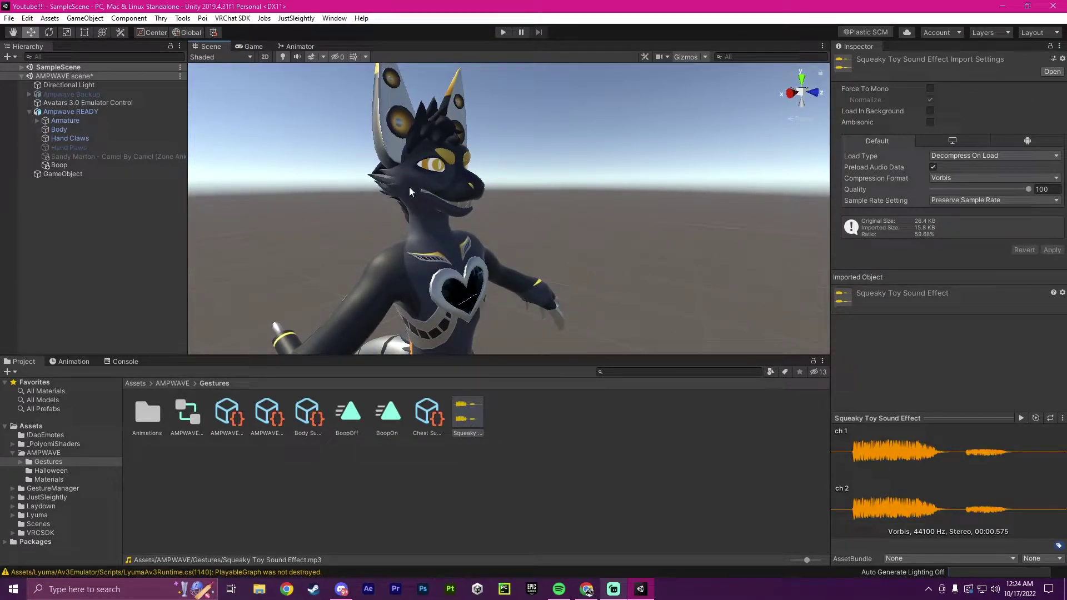
scroll(489, 179, down, 4)
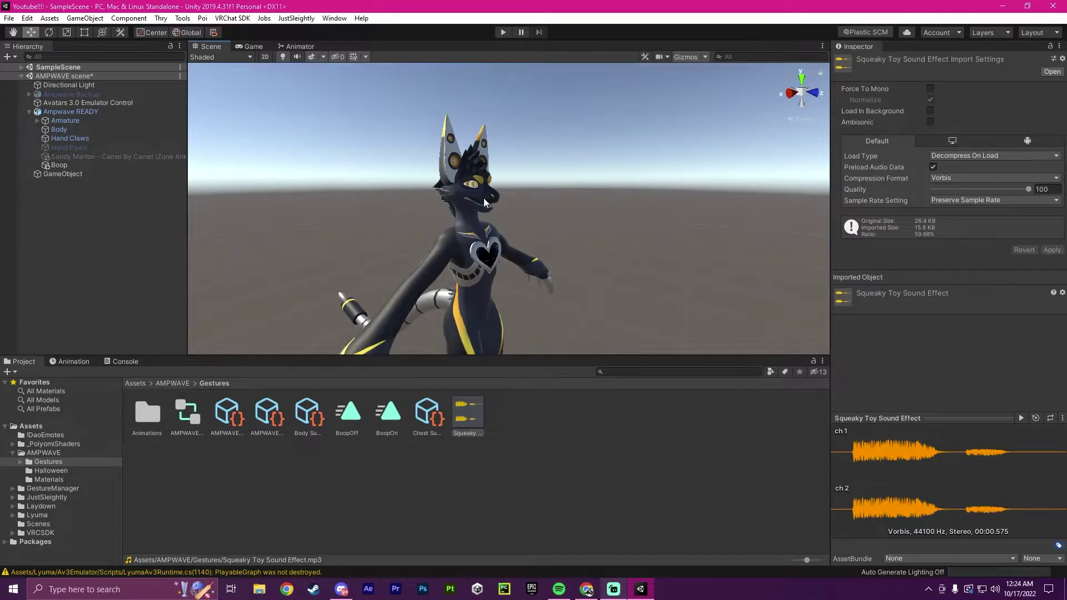
scroll(504, 249, up, 3)
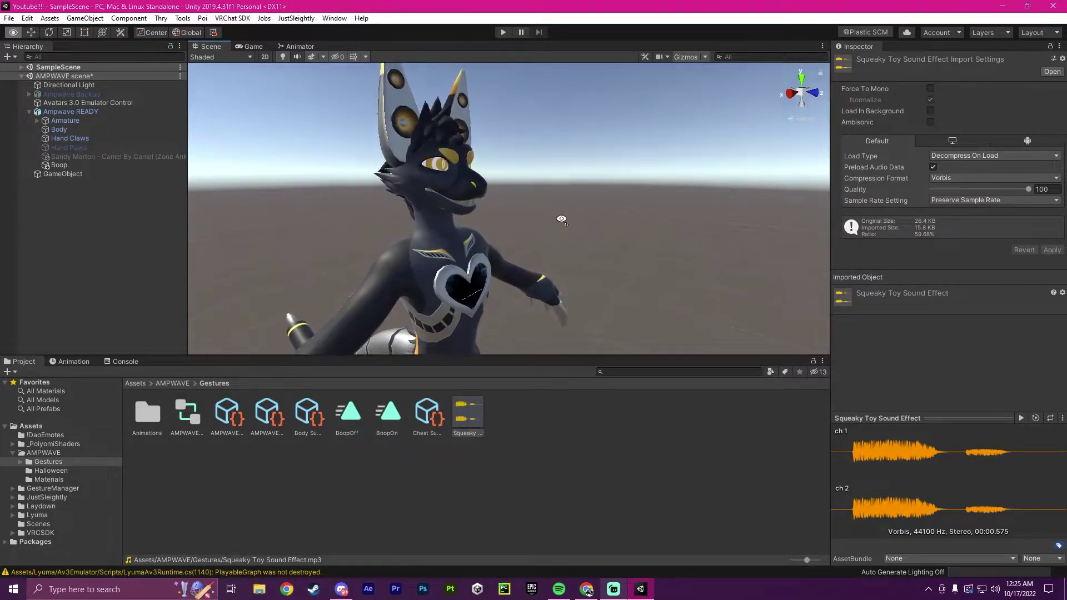
scroll(525, 329, down, 3)
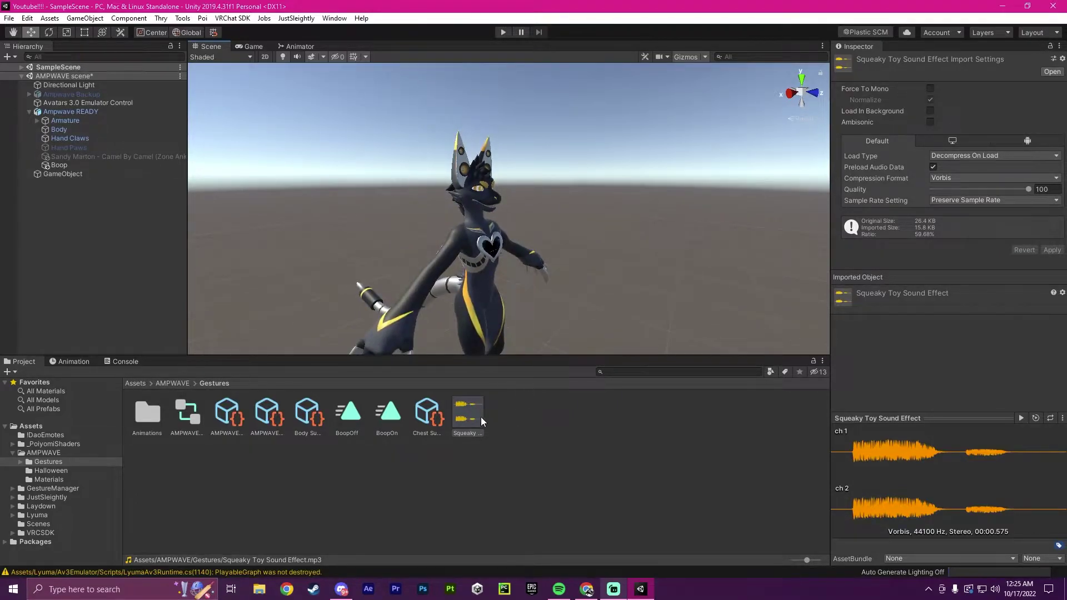
click(459, 420)
mouse_move(482, 415)
mouse_down()
mouse_move(469, 415)
mouse_move(480, 432)
mouse_move(473, 412)
mouse_up()
- Create an empty GameObject from the Hierarchy's context menu and name it 'Squeak Noise'
click(103, 244)
right_click(53, 225)
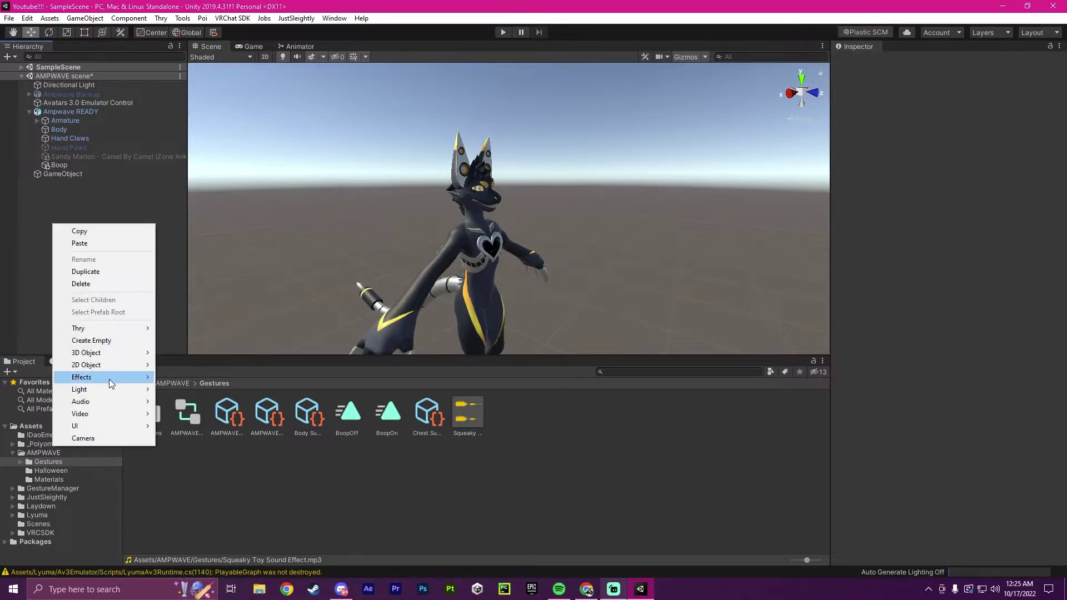
mouse_move(111, 353)
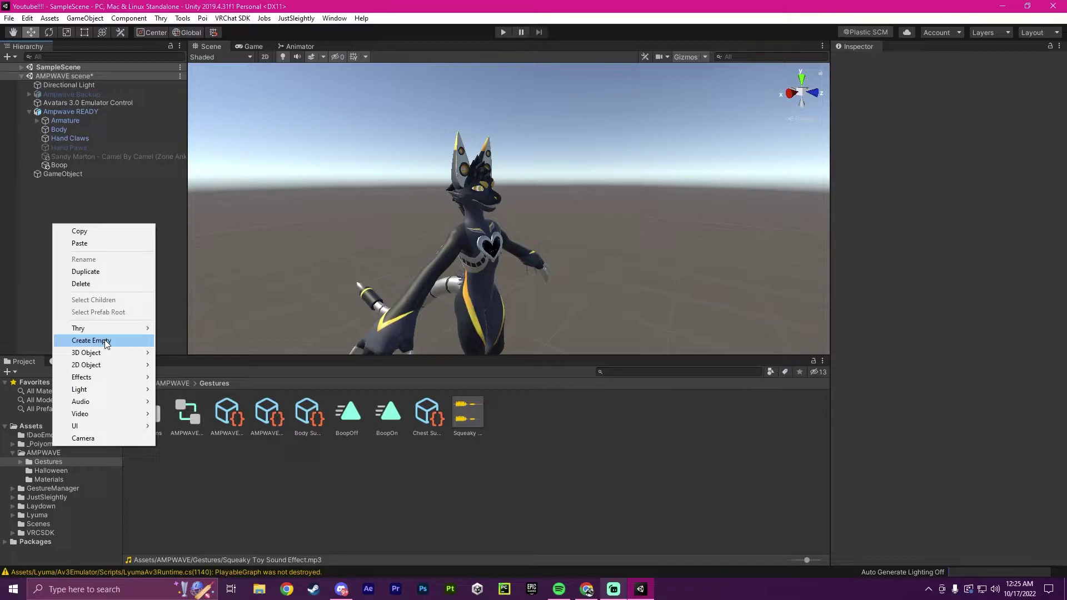
click(100, 340)
click(909, 62)
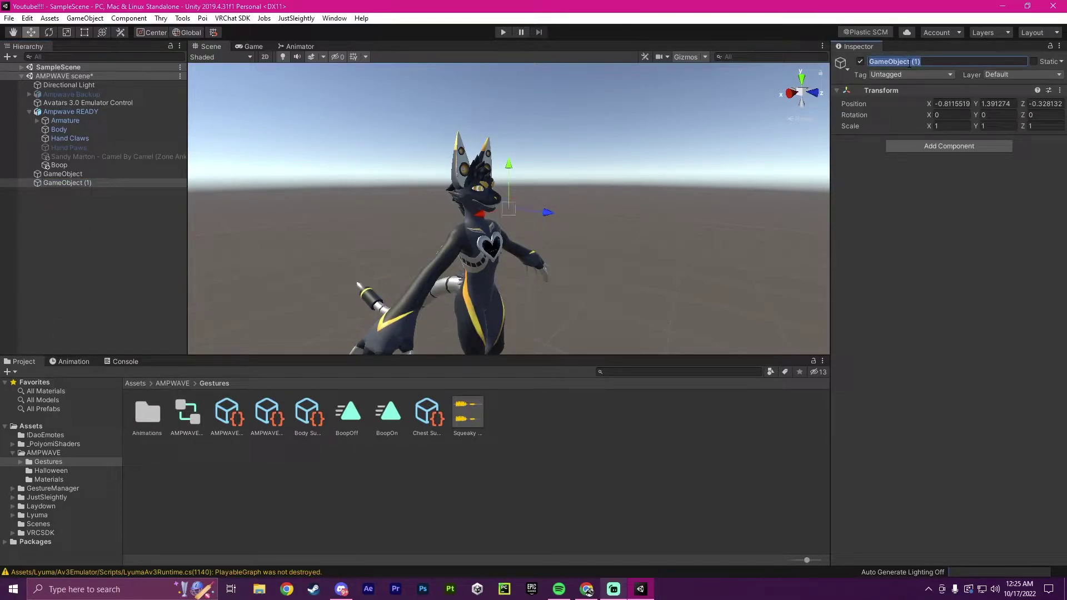
text(Squeak ?Noise)
key(Return)
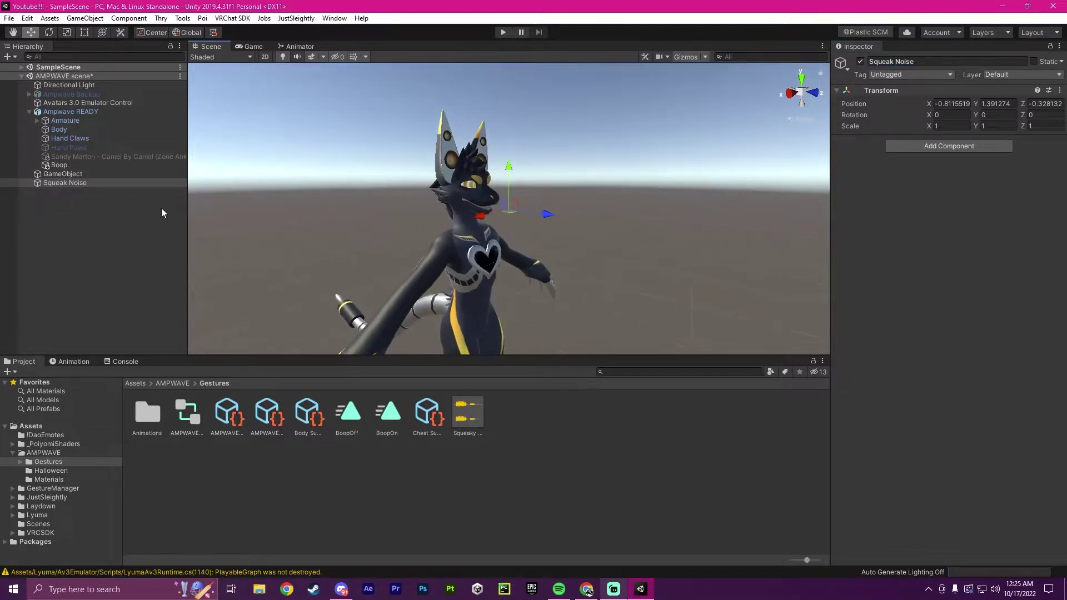
- Add an Audio Source component to Squeak Noise with Squeaky Toy Sound Effect as its AudioClip
click(923, 149)
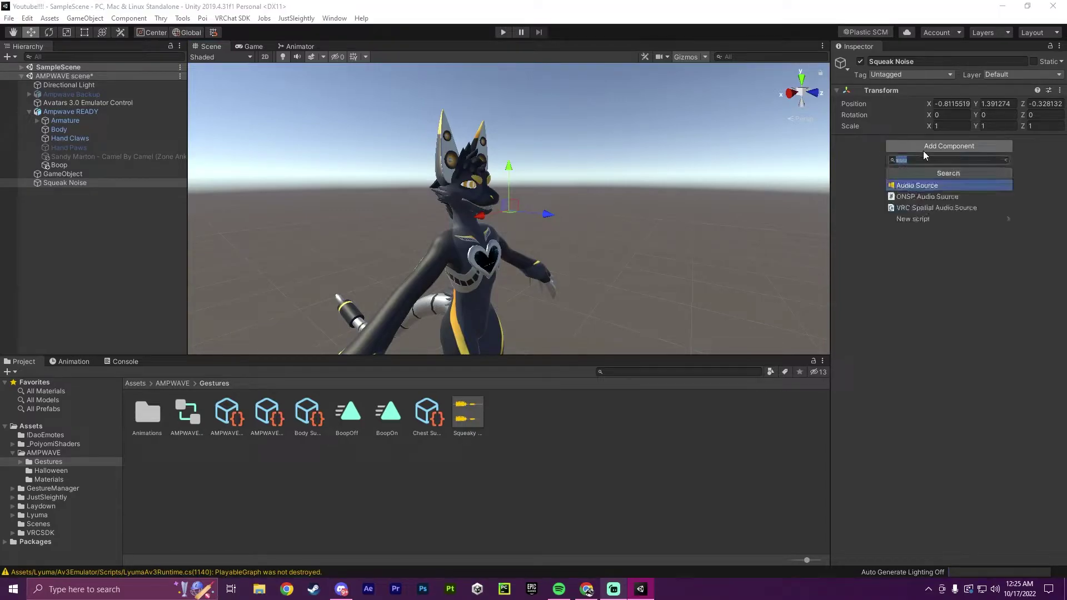
click(922, 186)
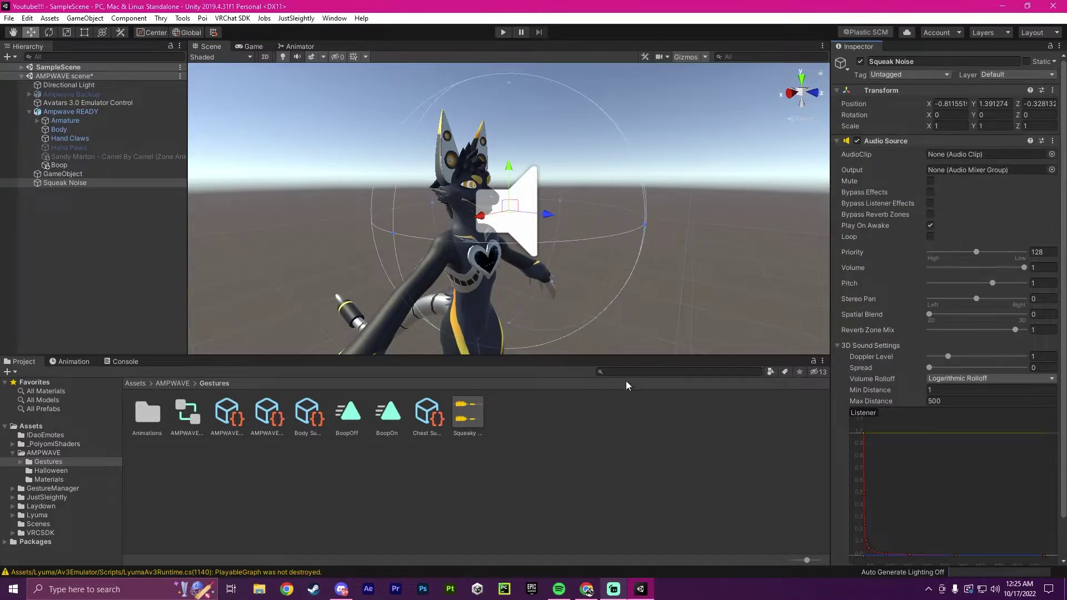
drag(469, 425, 983, 156)
click(1052, 155)
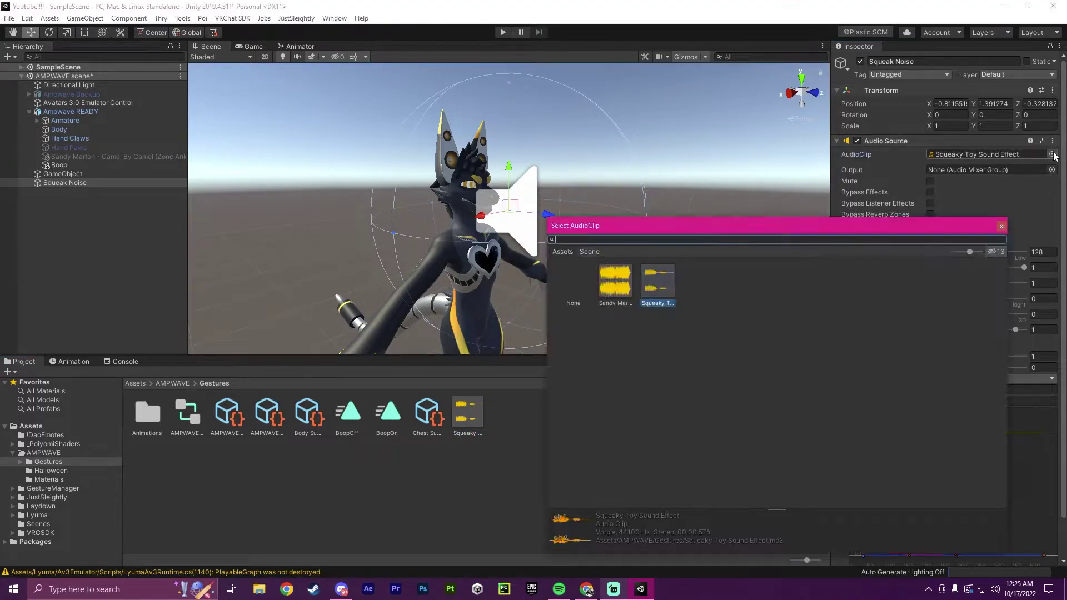
click(1001, 226)
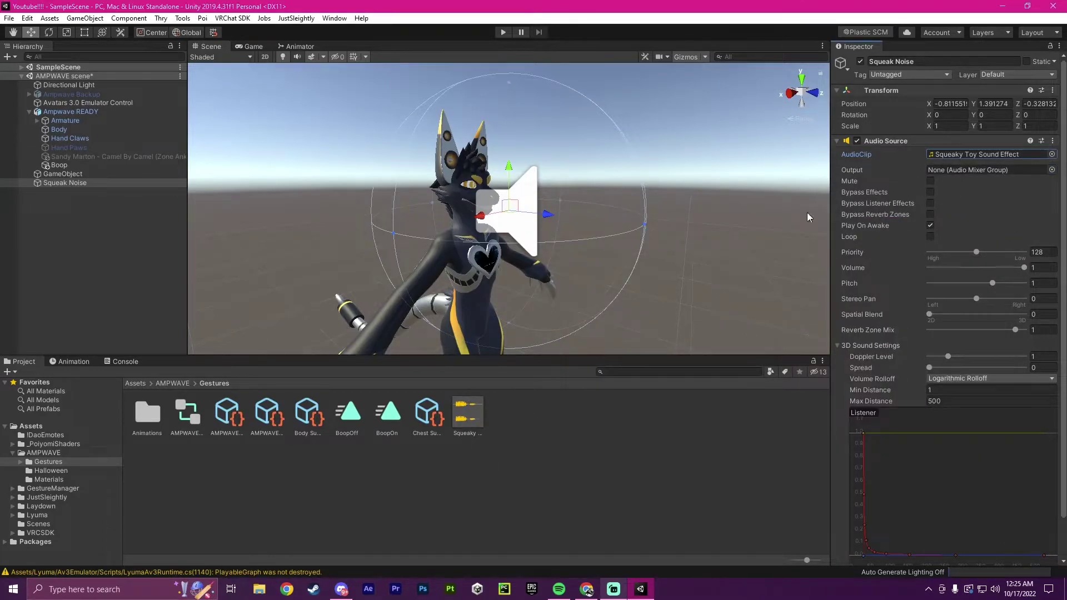
right_drag(687, 208, 535, 216)
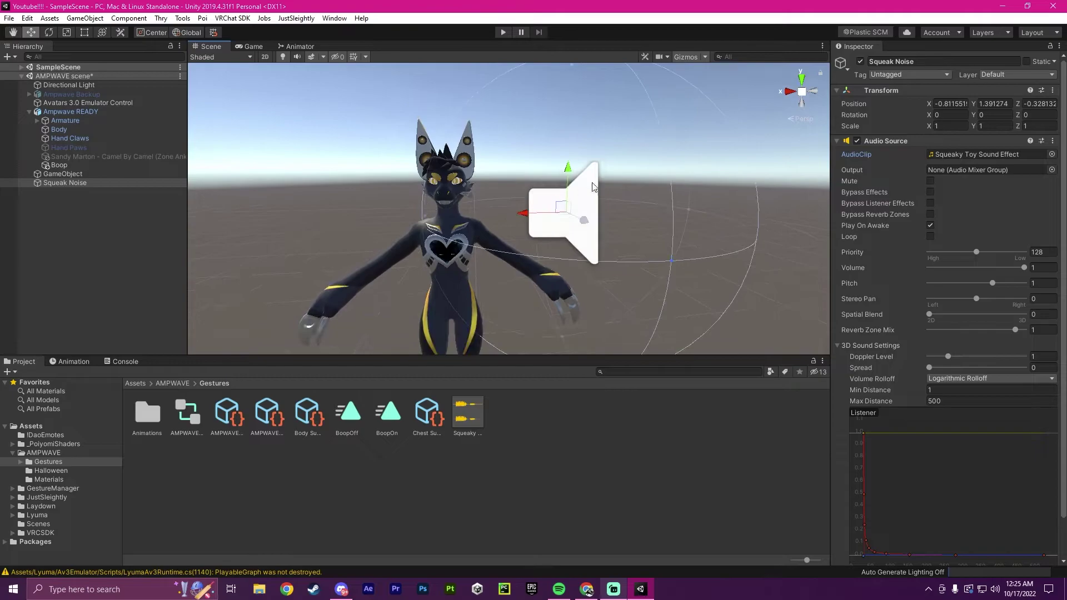
- Set the Squeak Noise Transform position X and Z to 0
alt+drag(580, 222, 778, 211)
click(960, 104)
text(0)
click(1025, 103)
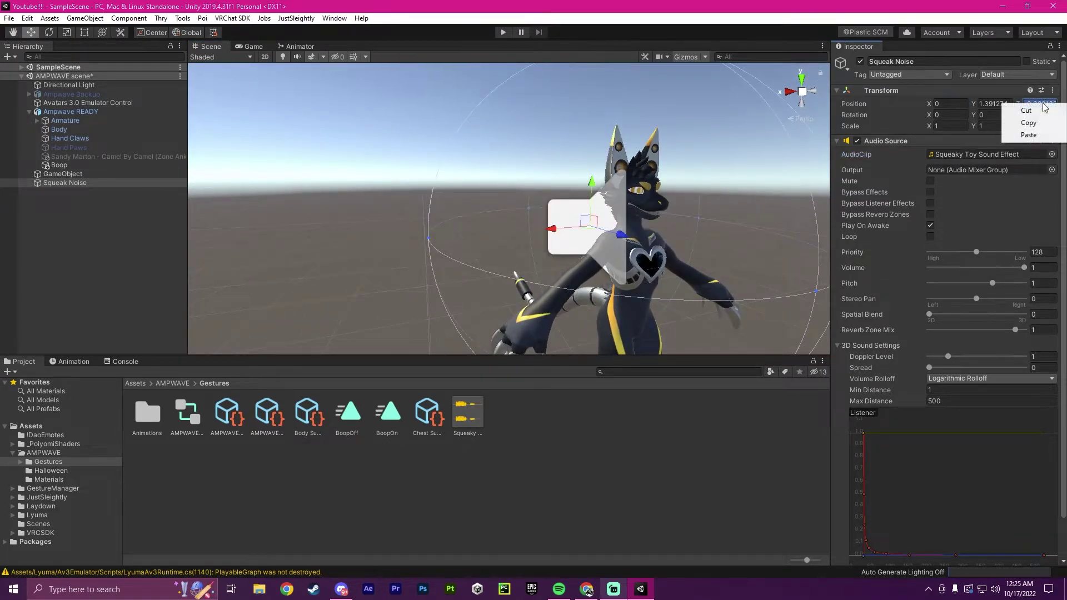
text(0)
click(798, 229)
middle_drag(803, 233, 702, 236)
click(70, 184)
- Drag the audio sphere handle to widen the Min Distance to 3.428261
right_drag(356, 239, 715, 278)
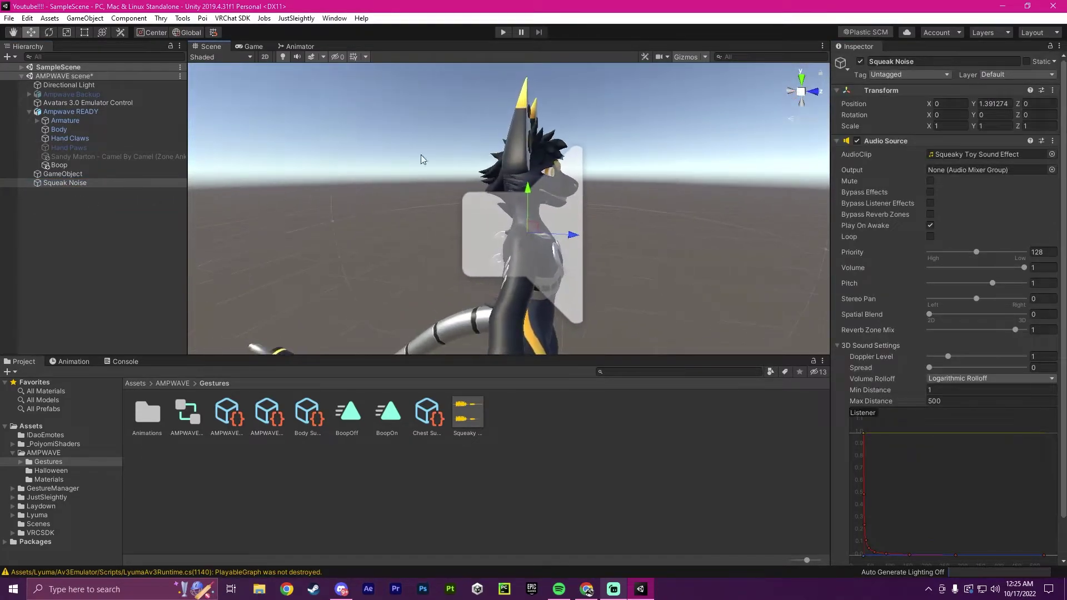
right_drag(467, 150, 438, 213)
alt+drag(438, 213, 682, 253)
key(d)
mouse_move(682, 253)
right_down()
mouse_move(548, 253)
mouse_move(686, 254)
right_up()
key(s)
key(a)
alt+drag(686, 255, 679, 219)
scroll(541, 243, up, 4)
key(s)
right_drag(679, 219, 762, 273)
- Lower the Audio Source Priority slider to 0
key(w)
key(d)
key(a)
key(w)
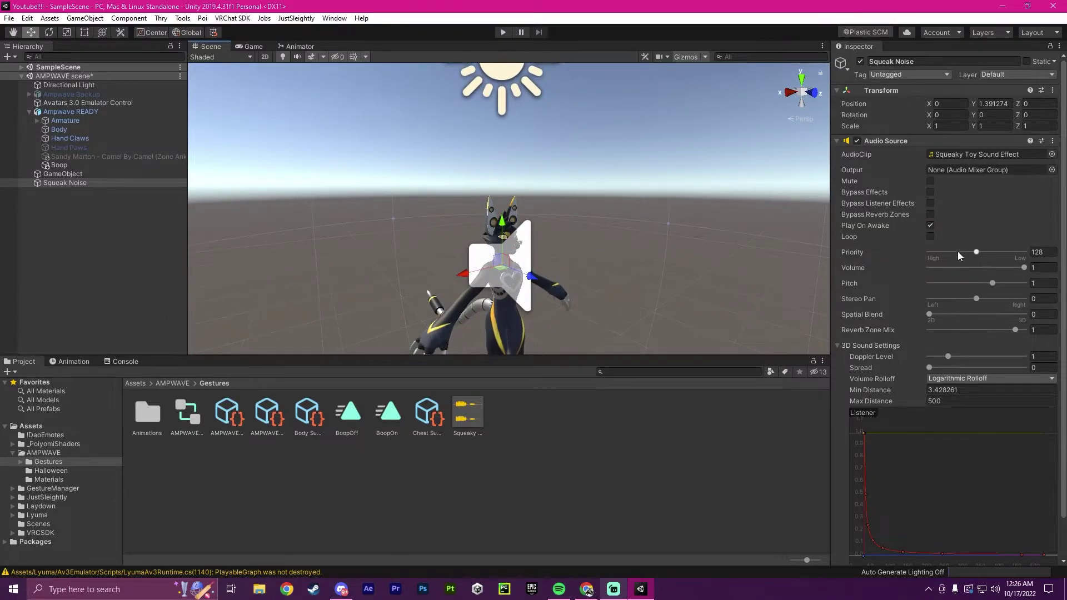
drag(980, 251, 973, 254)
- Change the volume rolloff and flatten its curve to stay at full volume out to 500
scroll(962, 353, down, 2)
click(958, 335)
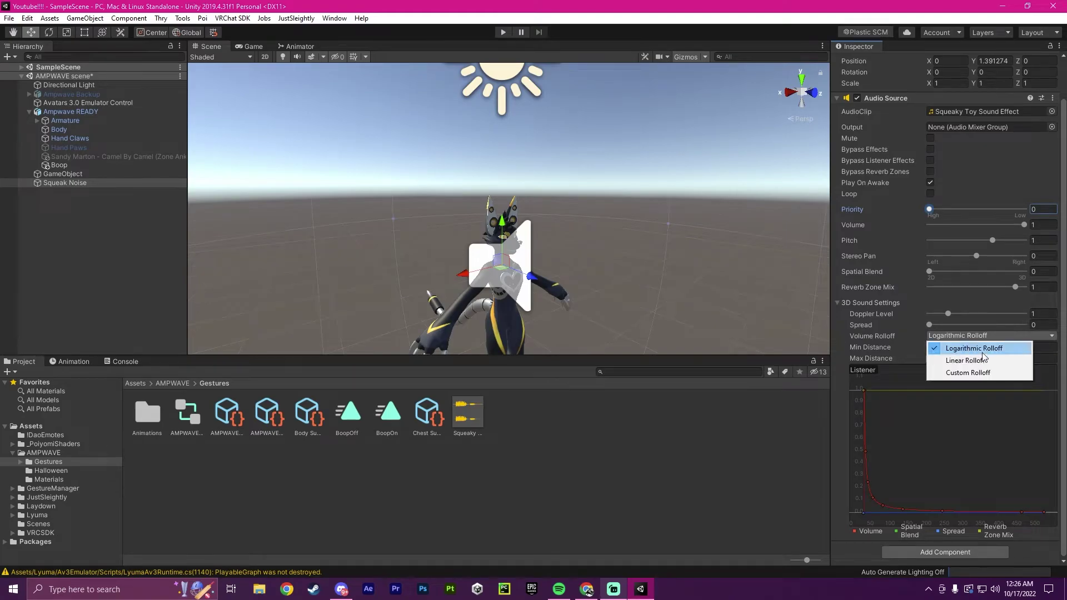
click(969, 365)
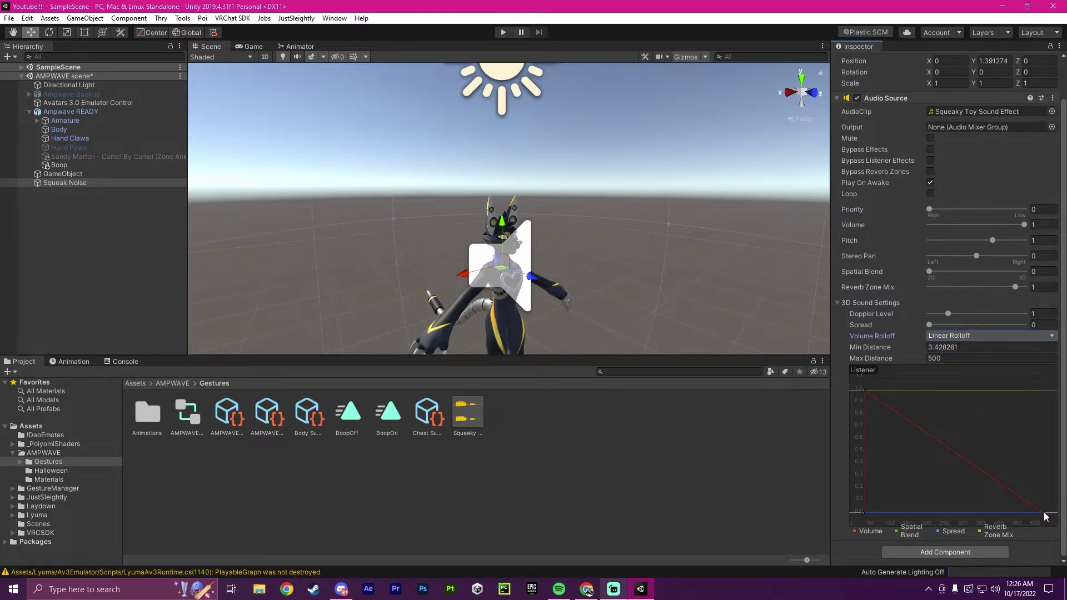
drag(1045, 515, 1045, 393)
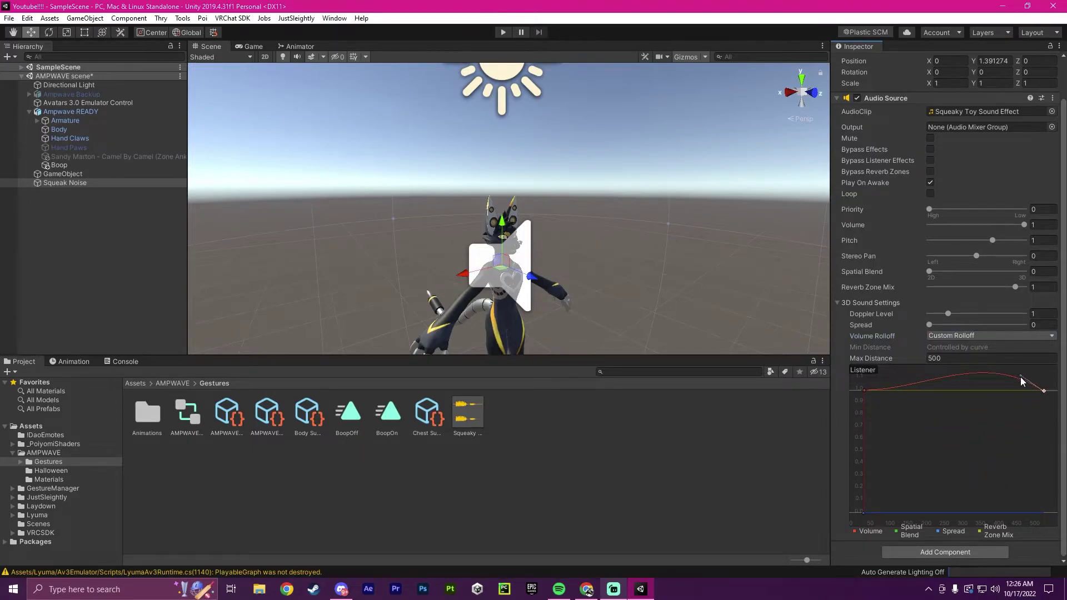
drag(1020, 376, 1016, 390)
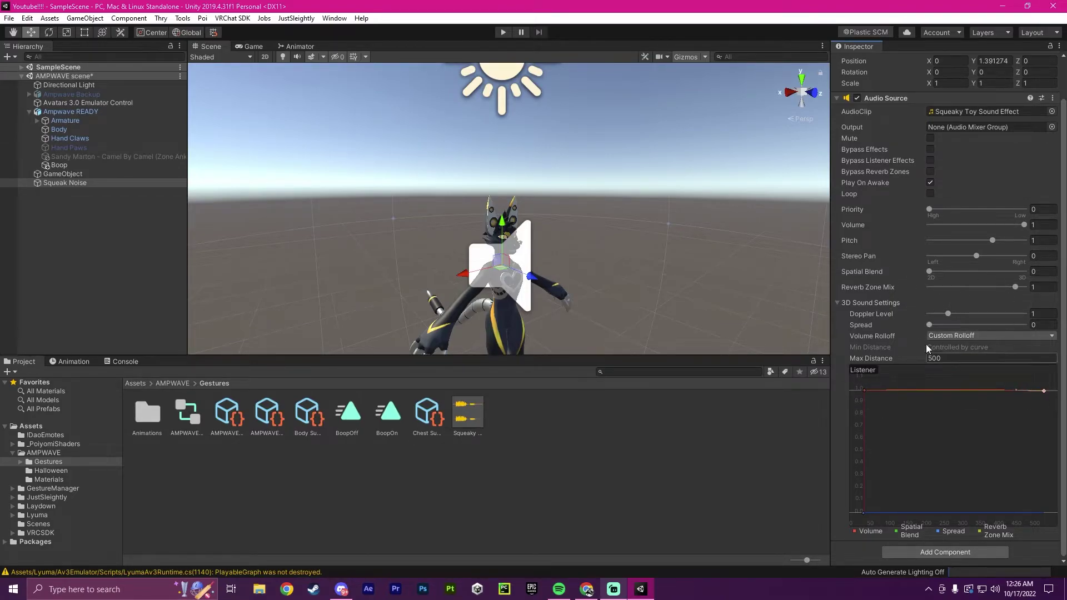
right_drag(745, 259, 603, 146)
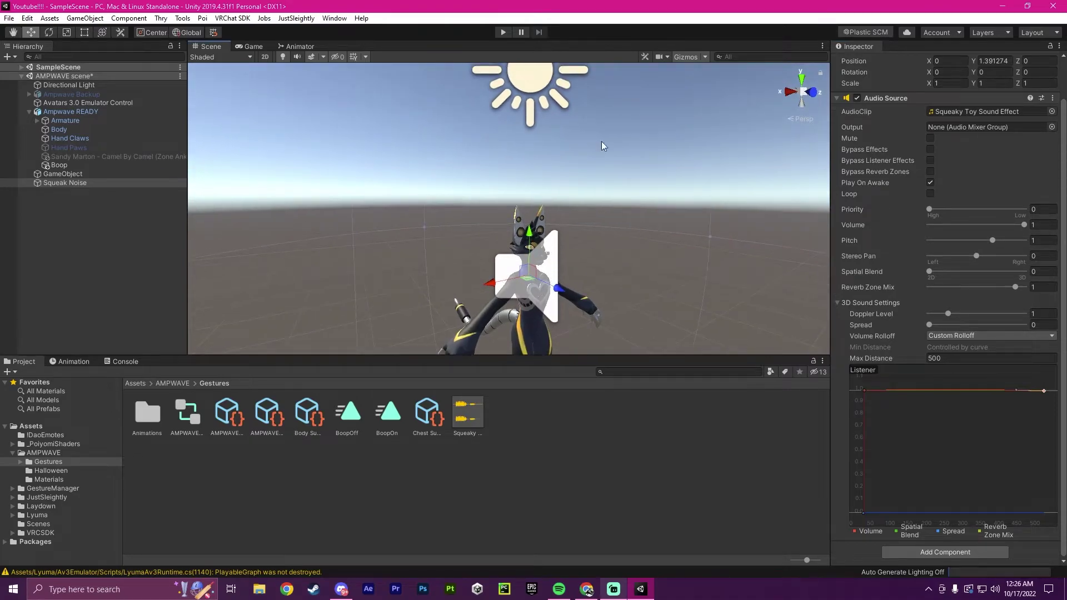
- Enter play mode to test the squeak sound, then exit play mode
click(499, 34)
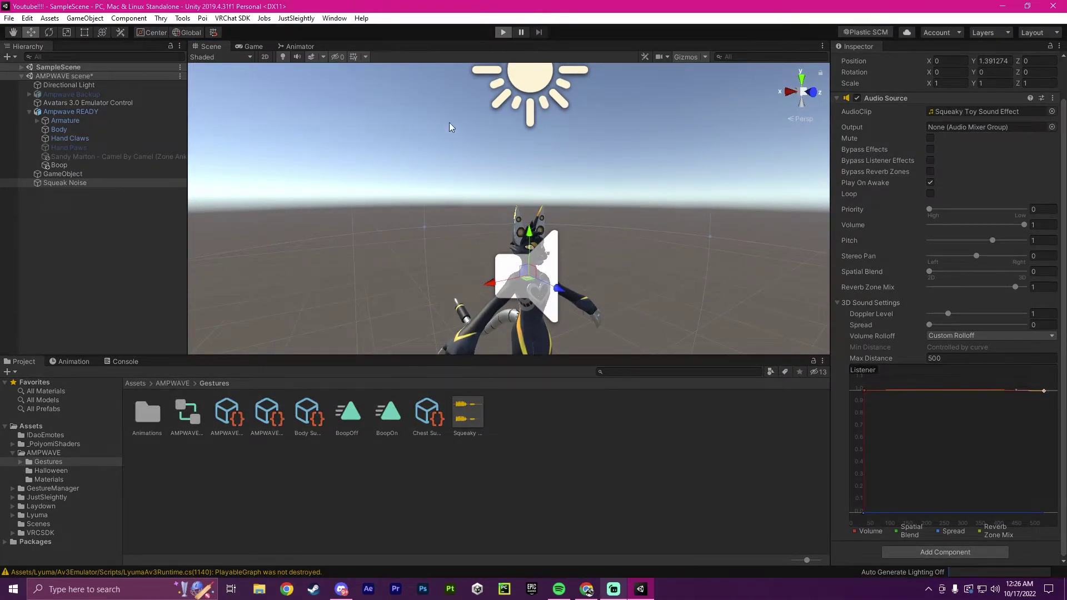
click(211, 47)
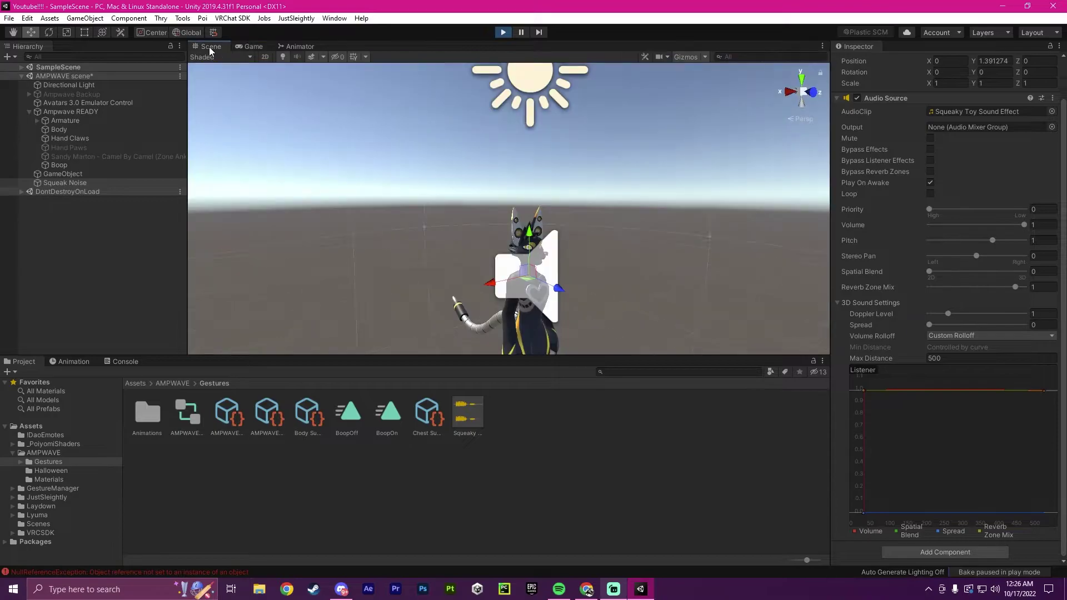
click(503, 34)
right_drag(489, 156, 487, 149)
- Parent Squeak Noise under the Ampwave READY avatar in the Hierarchy
drag(46, 183, 59, 162)
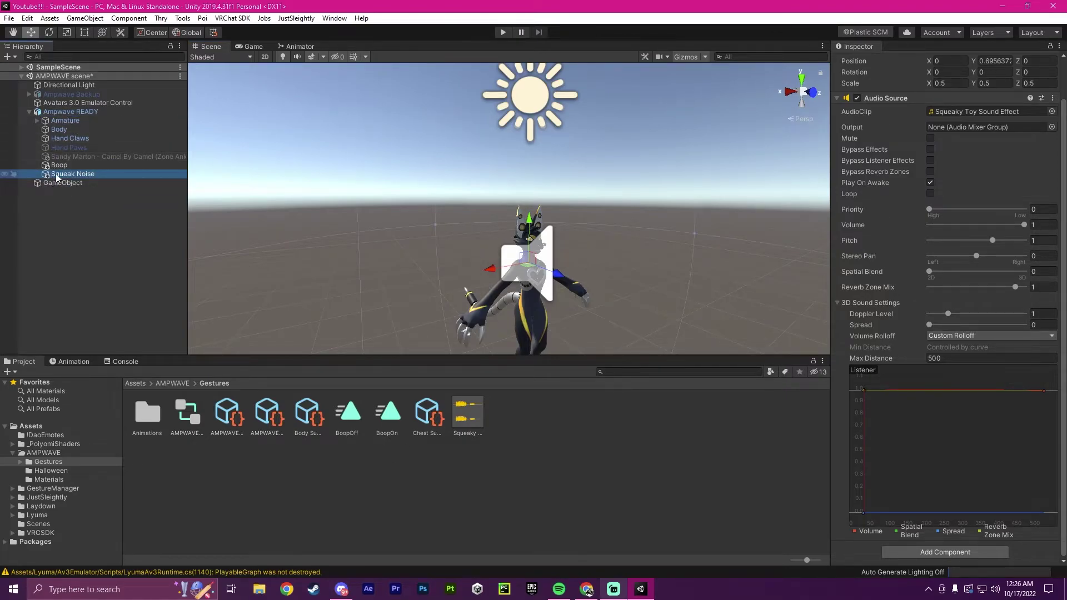
click(82, 239)
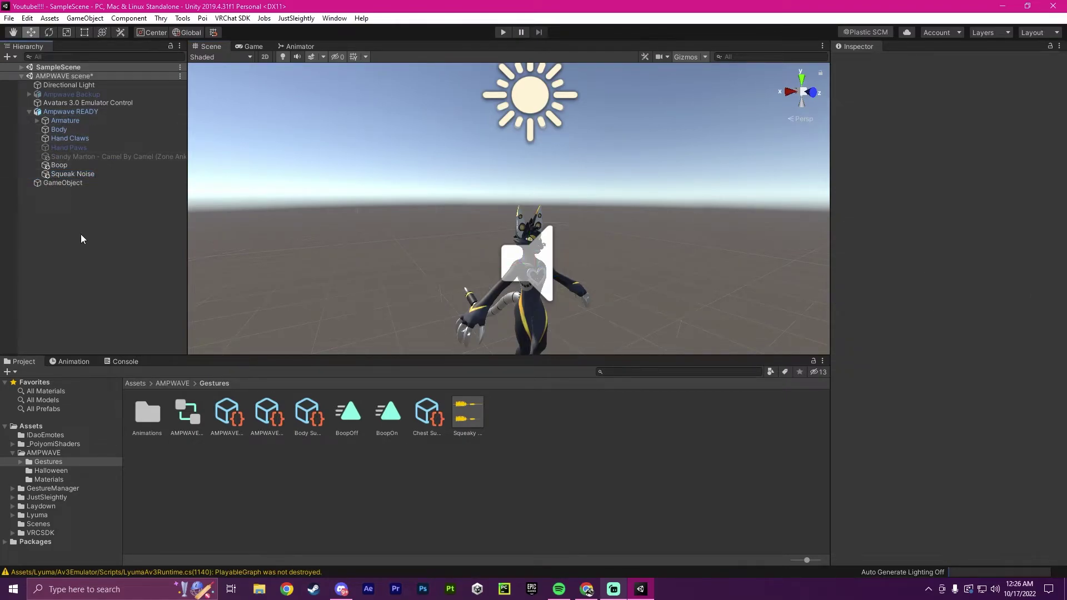
click(62, 174)
right_drag(399, 184, 411, 201)
- Record a key in the BoopOn clip that sets Squeak Noise active
key(w)
click(70, 362)
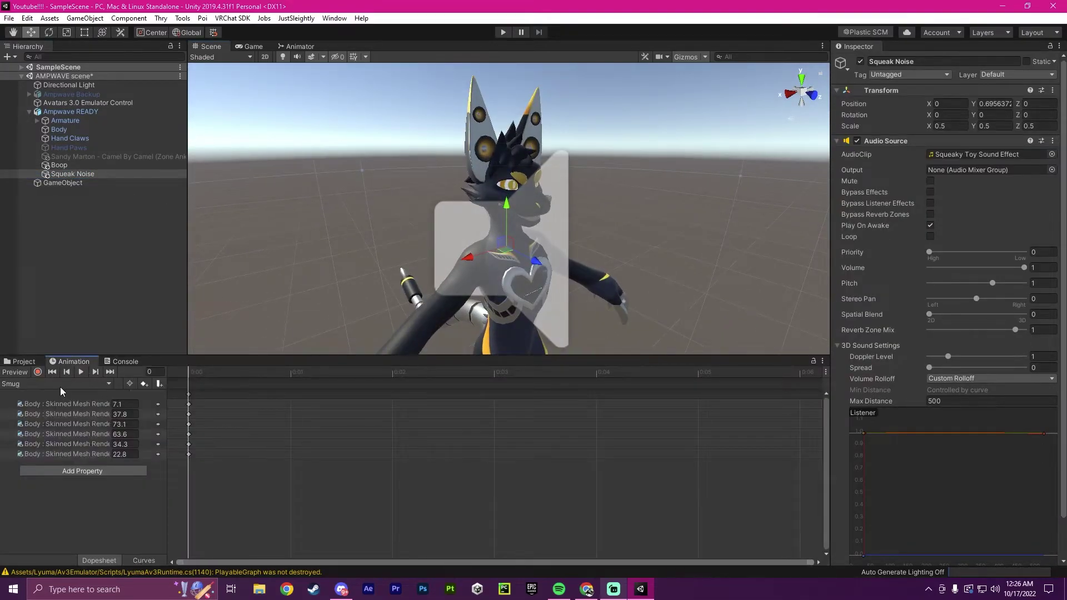
click(62, 384)
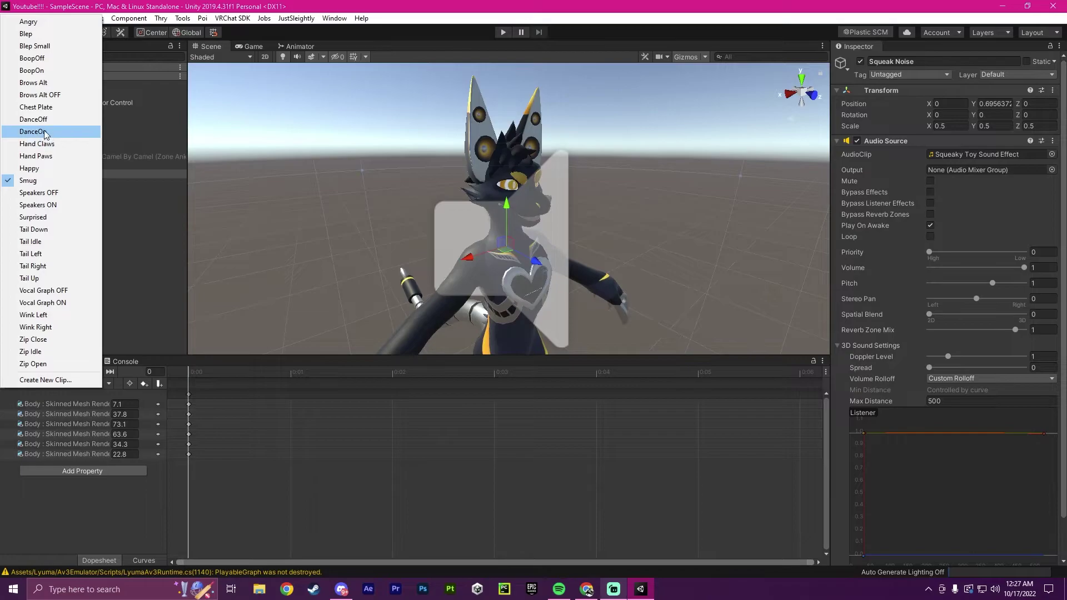
click(37, 70)
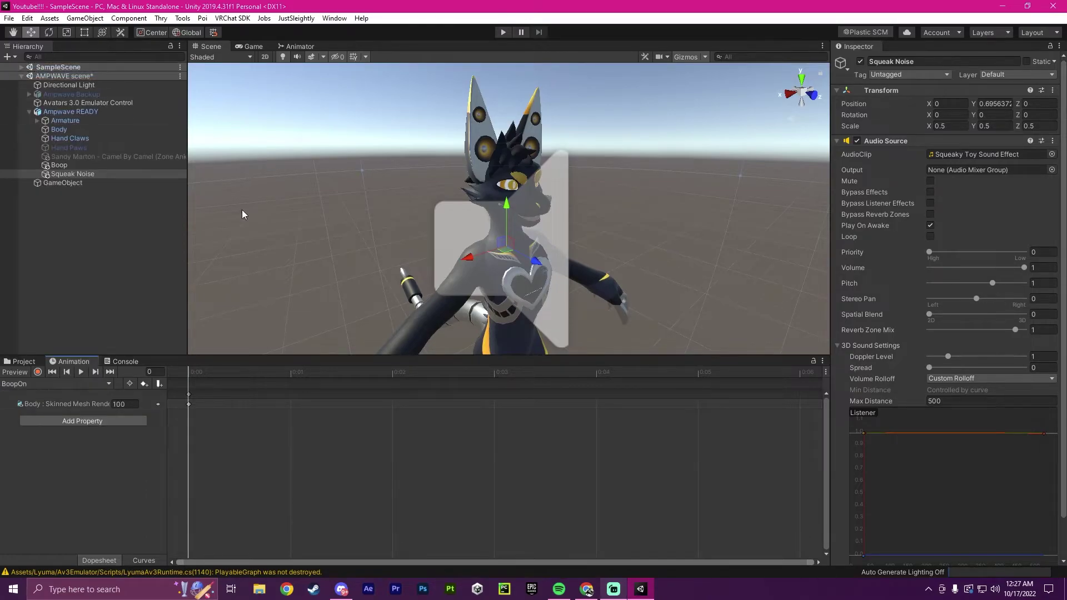
click(38, 373)
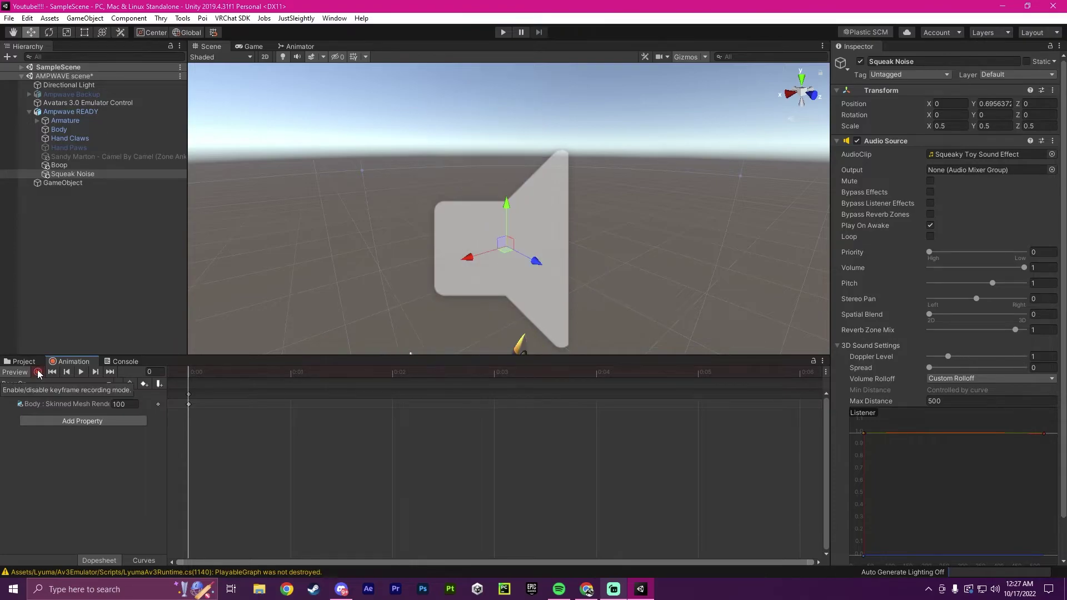
click(63, 175)
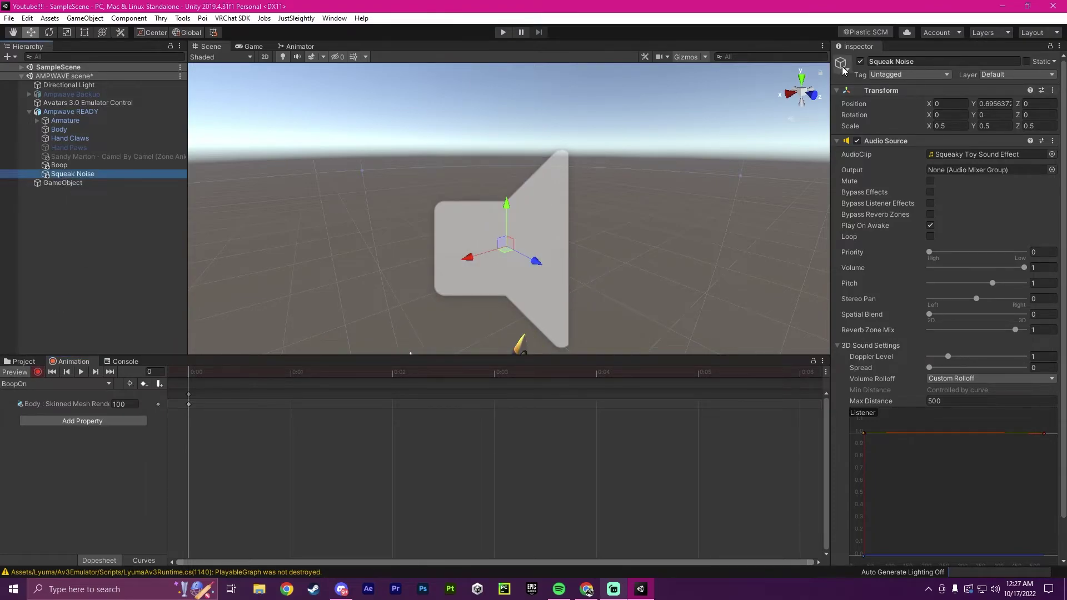
click(861, 62)
click(860, 62)
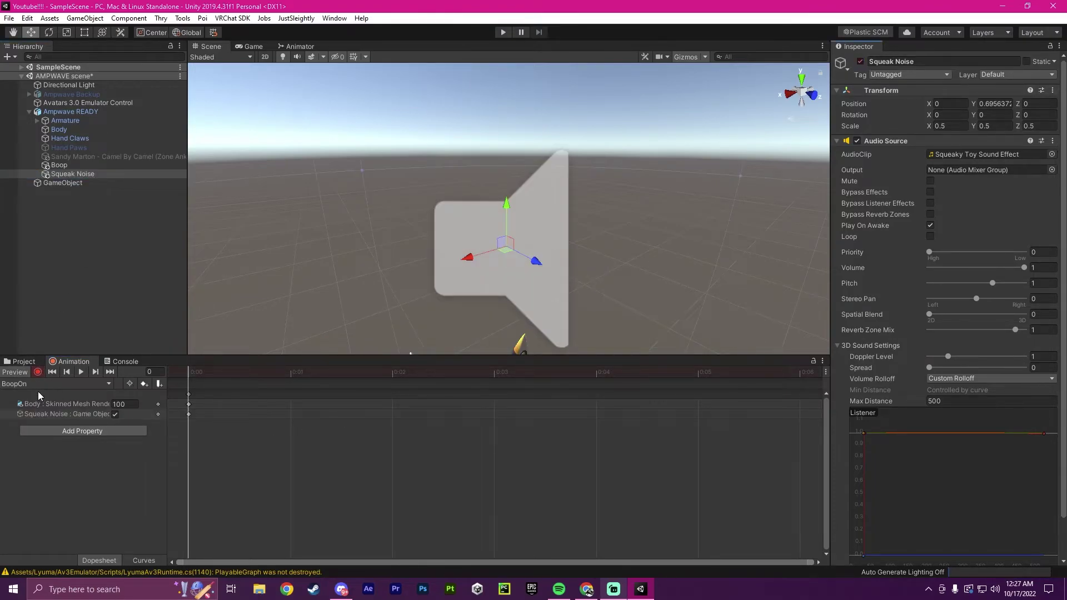
click(38, 372)
- Record a key in the BoopOff clip that sets Squeak Noise inactive
click(56, 383)
click(22, 64)
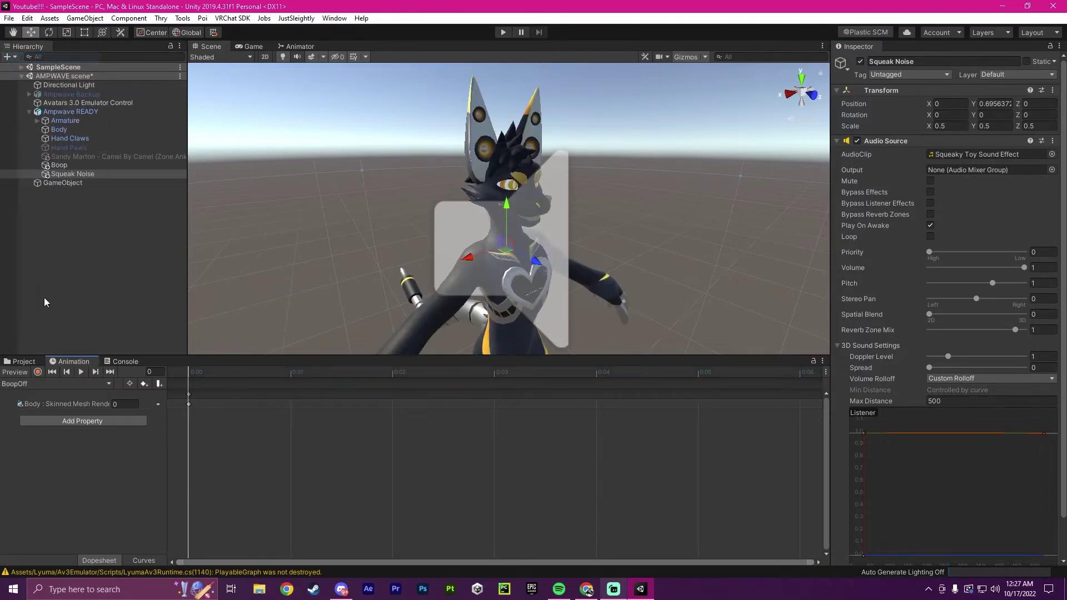
click(38, 372)
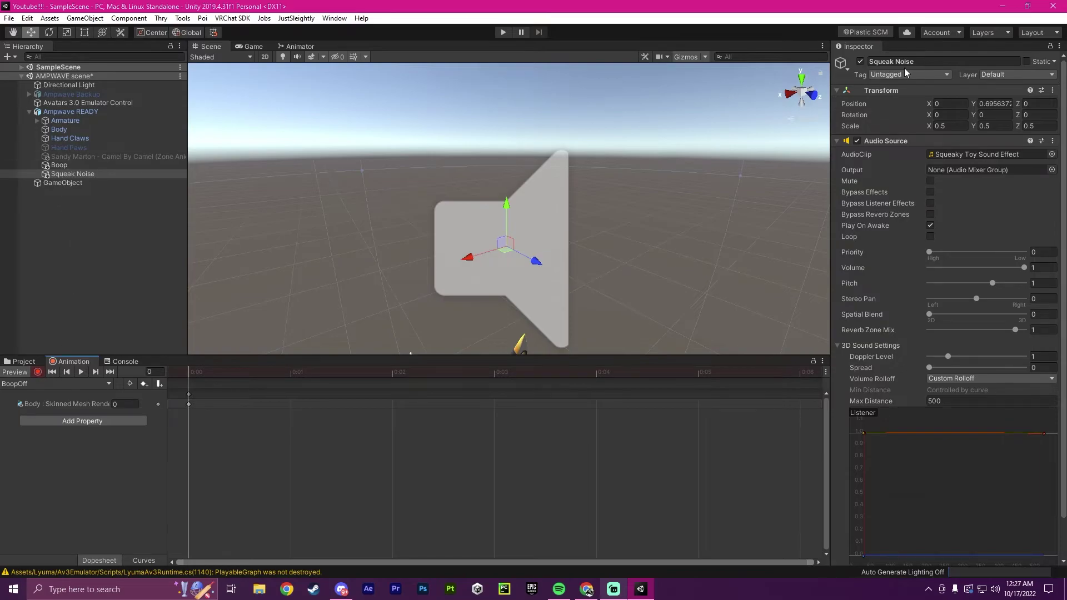
click(860, 62)
click(37, 373)
- Switch the Animation window to the DanceOff clip and leave Squeak Noise disabled by default
click(53, 385)
click(61, 143)
click(72, 174)
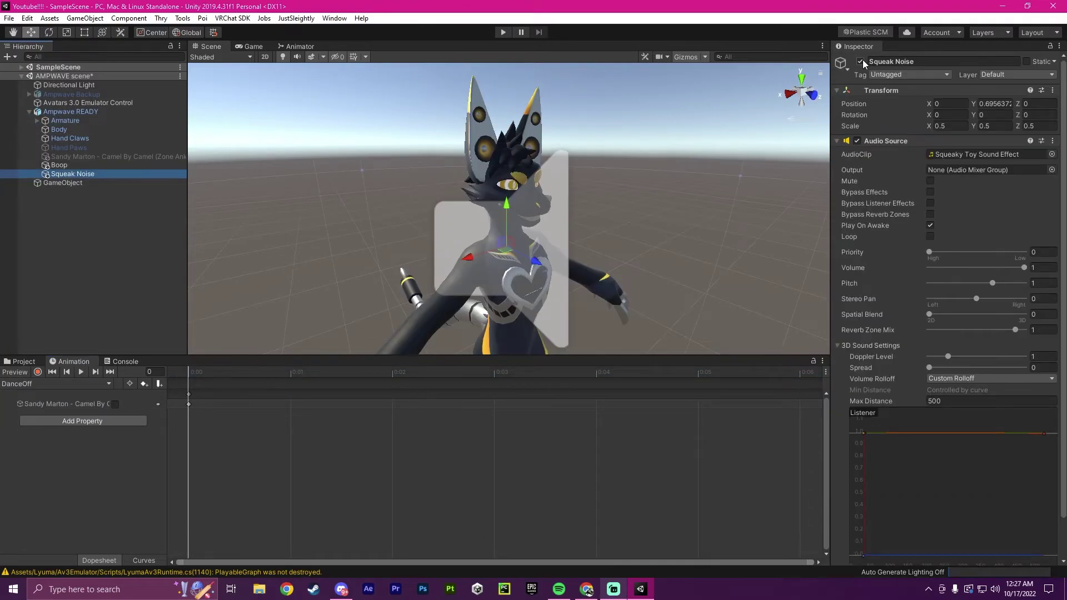
click(861, 61)
click(633, 242)
- In play mode, move the contact sender sphere beside the avatar's head to Y 1.547, Z 1.18
click(503, 33)
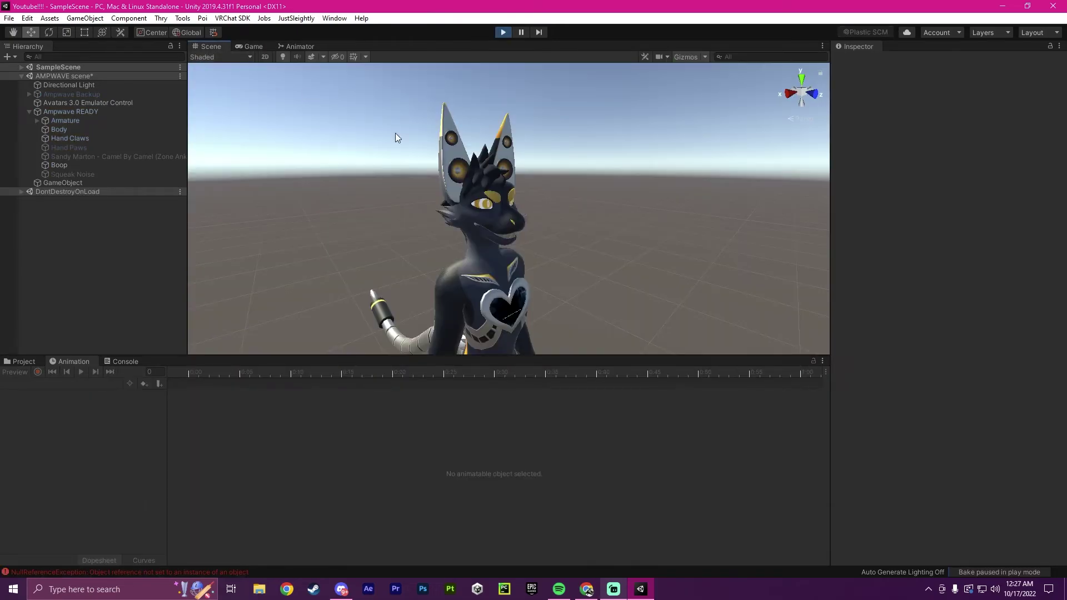
right_drag(395, 136, 175, 195)
click(108, 182)
click(577, 192)
drag(578, 191, 633, 178)
key(d)
right_drag(568, 150, 430, 125)
alt+drag(429, 125, 595, 240)
key(s)
click(33, 362)
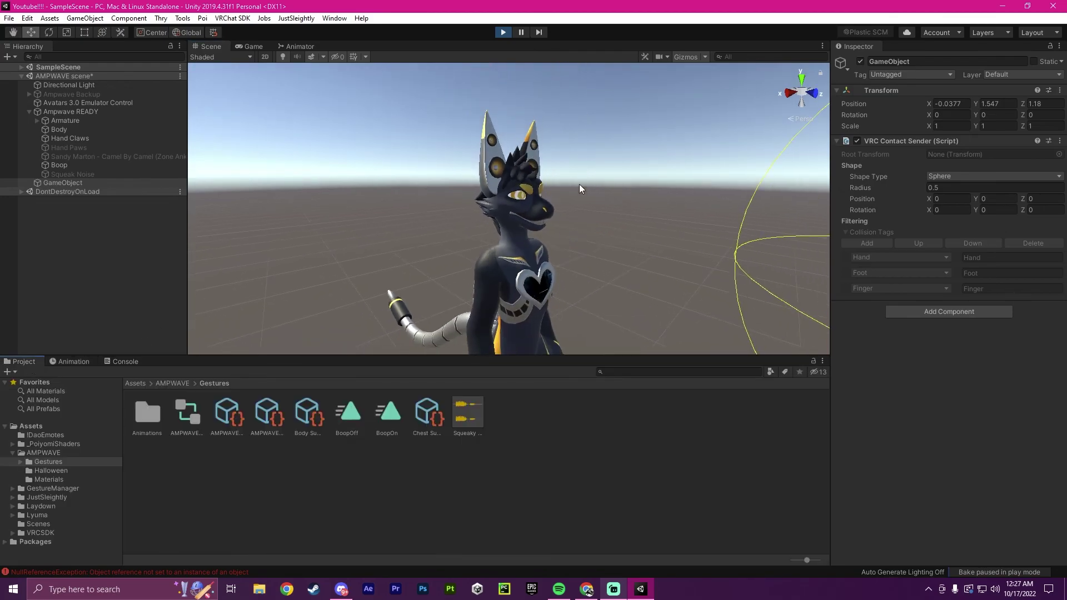